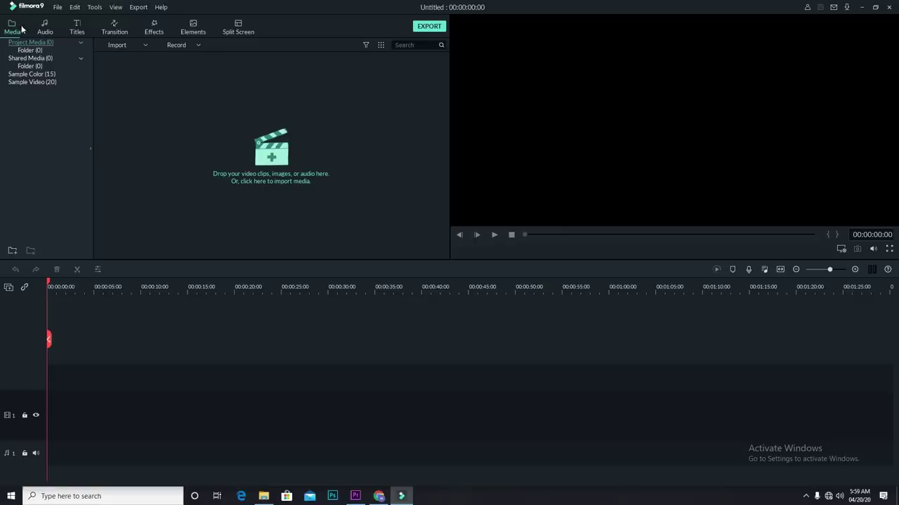
# Import the MVI_6470 video from the DCIM/109___01 folder on the CANON_DC (F:) drive.
pyautogui.click(254, 173)
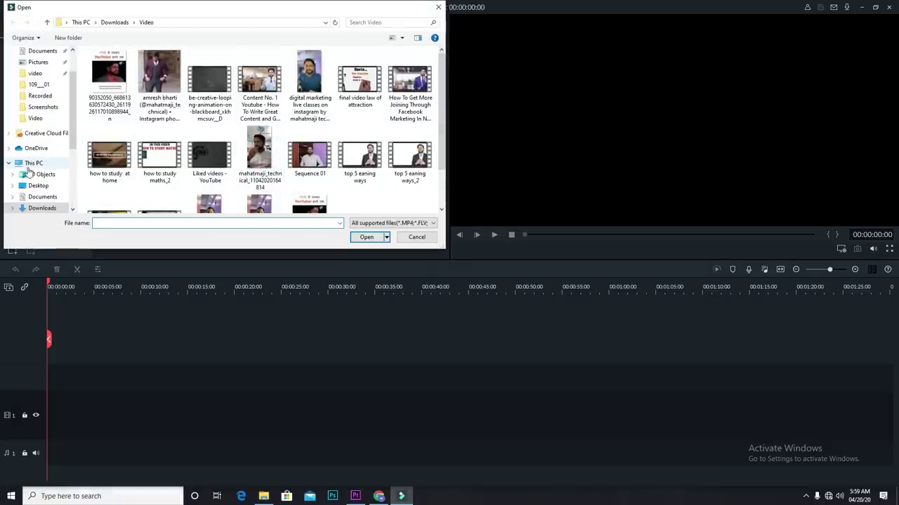
pyautogui.scroll(-4, 32, 175)
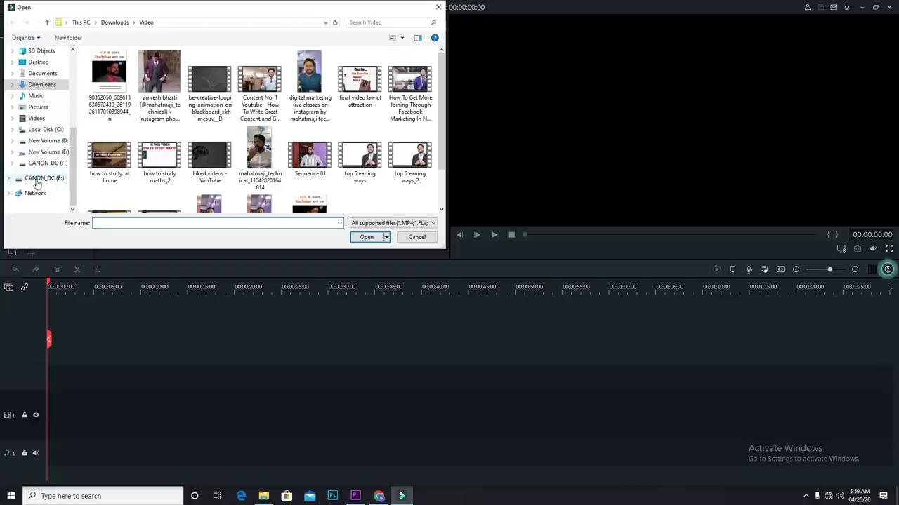
pyautogui.click(36, 179)
pyautogui.doubleClick(103, 64)
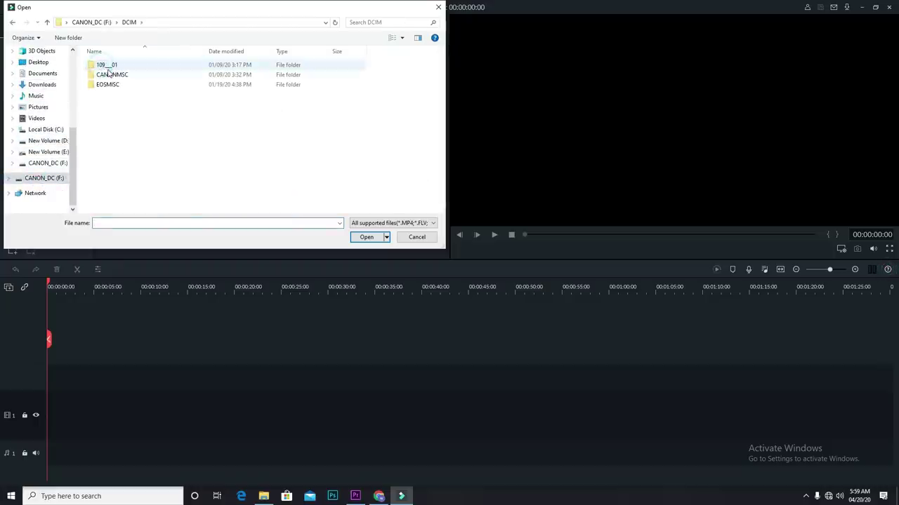
pyautogui.doubleClick(108, 65)
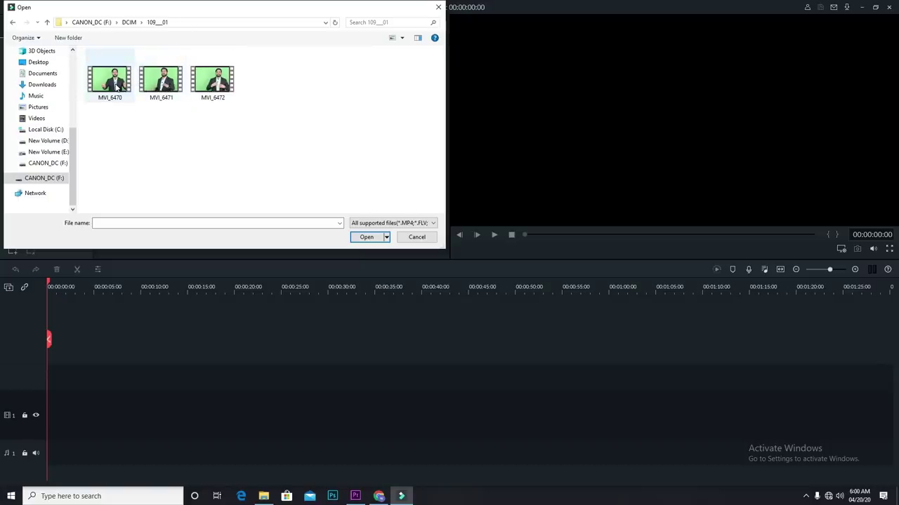
pyautogui.doubleClick(118, 86)
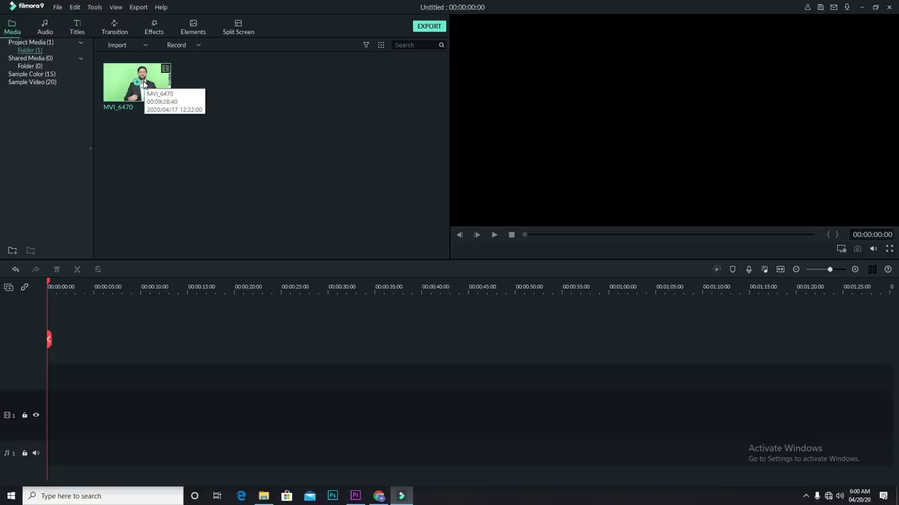
# Place MVI_6470 at the start of video track 2, keeping the 1920 x 1080 25fps project settings, and lower its volume to -∞ dB.
pyautogui.moveTo(148, 84); pyautogui.dragTo(52, 371)
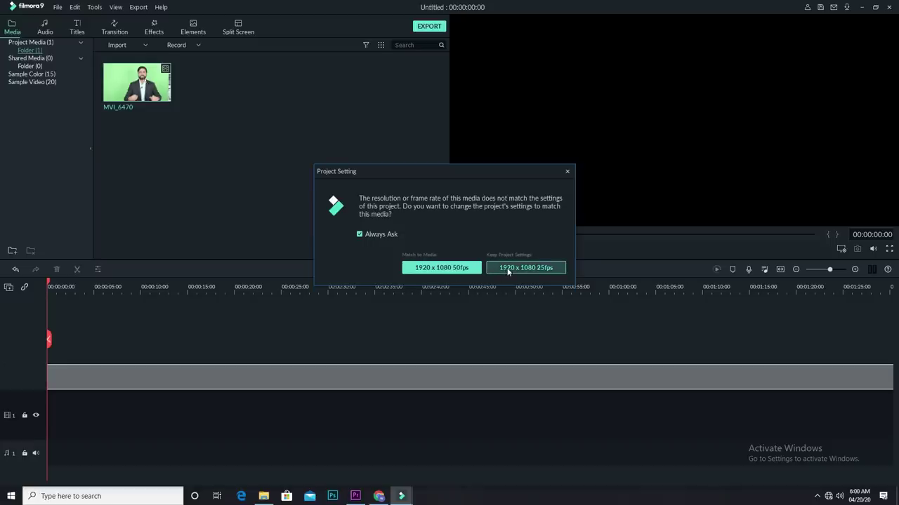
pyautogui.click(525, 268)
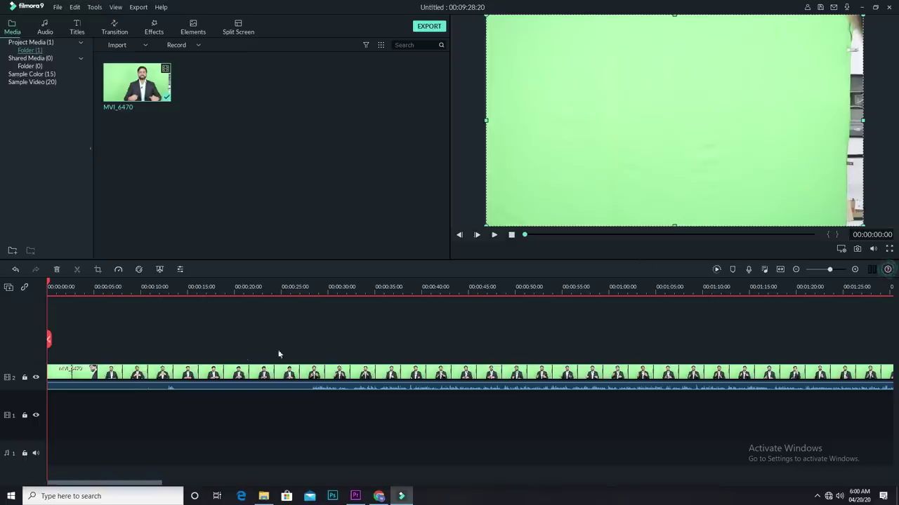
pyautogui.moveTo(196, 385)
pyautogui.moveTo(196, 385); pyautogui.dragTo(197, 391)
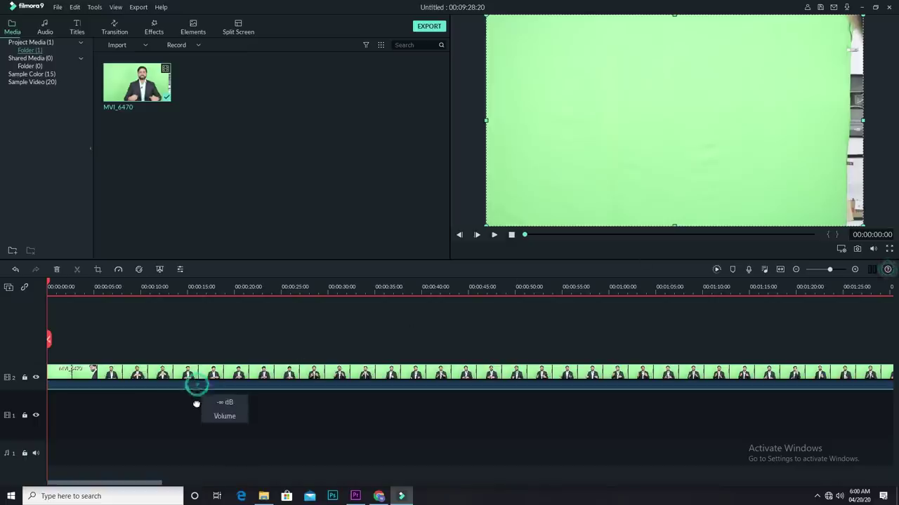
# Apply the Green Screen chroma key to the MVI_6470 clip and preview it around 20 seconds.
pyautogui.rightClick(196, 373)
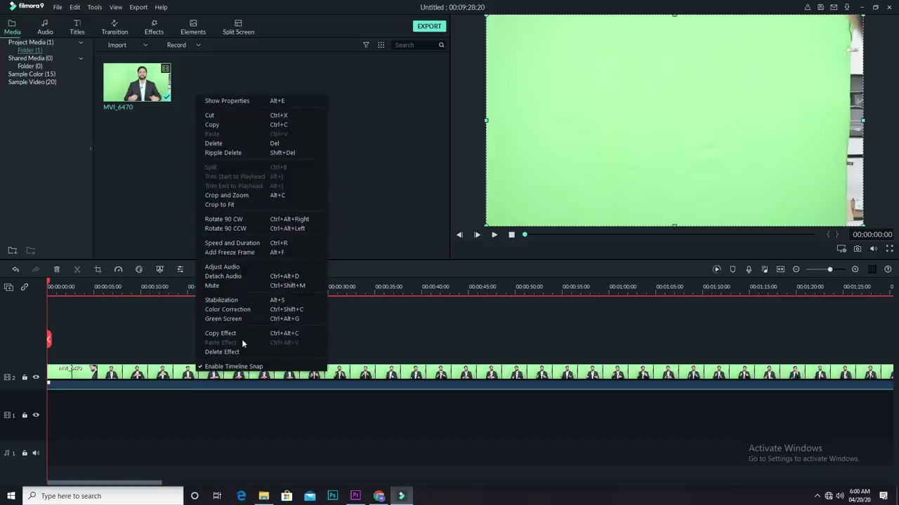
pyautogui.click(242, 320)
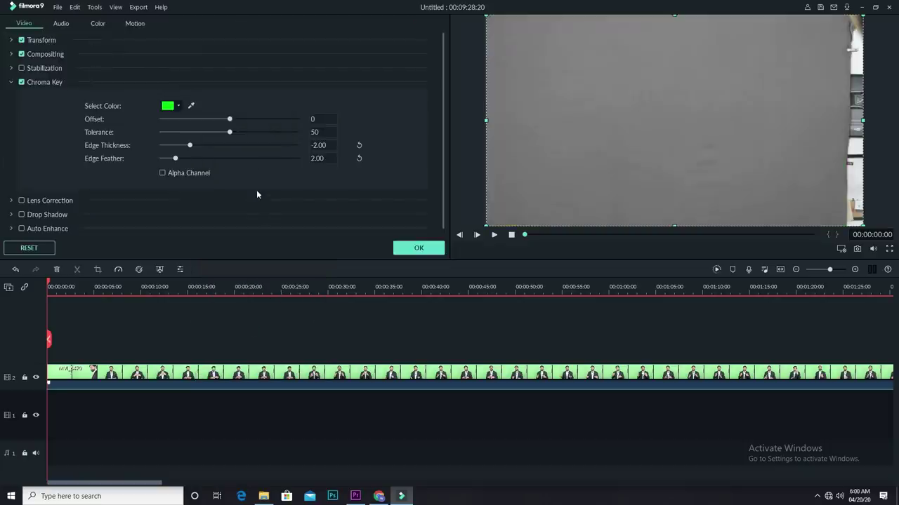
pyautogui.click(190, 287)
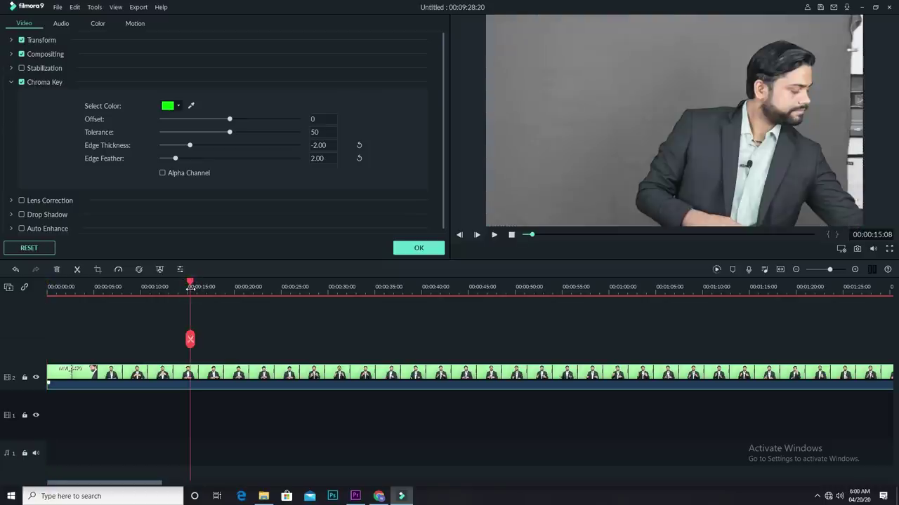
pyautogui.click(239, 285)
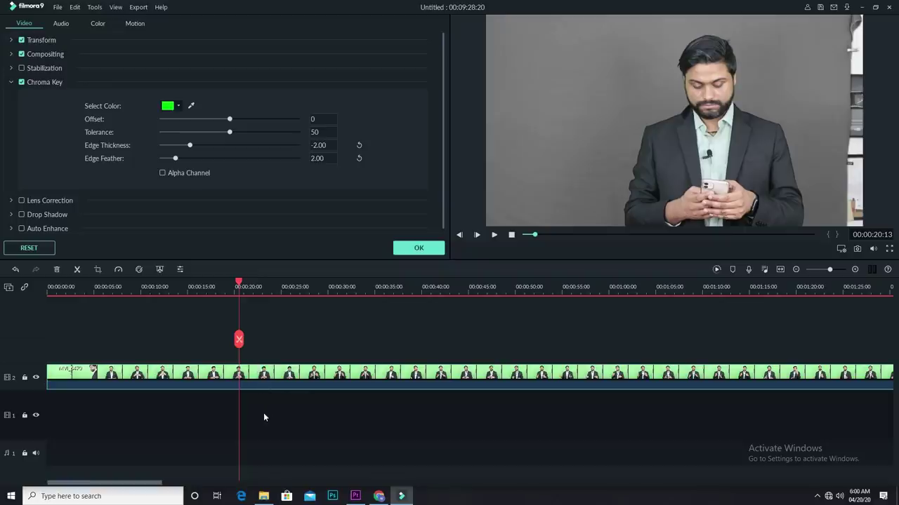
pyautogui.click(418, 248)
# Import the "unnamed" room image from the Desktop and place it on video track 1 beneath the presenter clip.
pyautogui.doubleClick(280, 157)
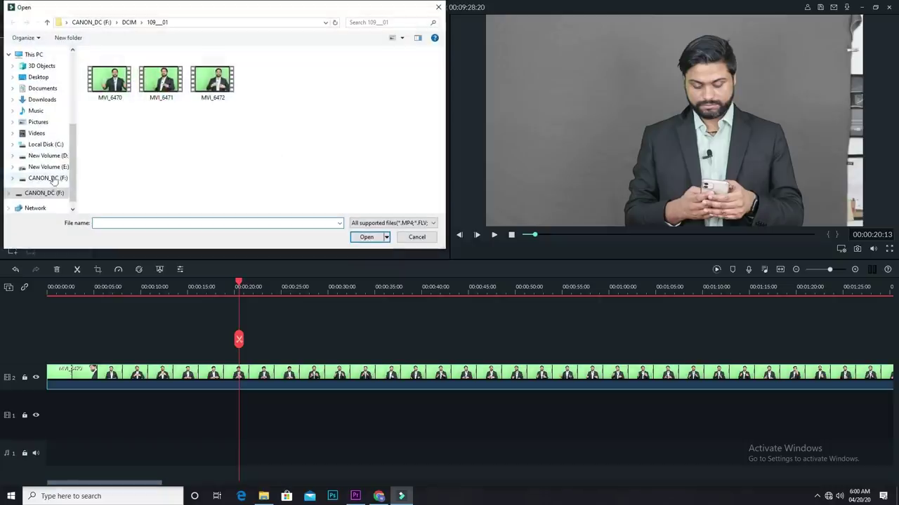
pyautogui.click(37, 68)
pyautogui.click(38, 77)
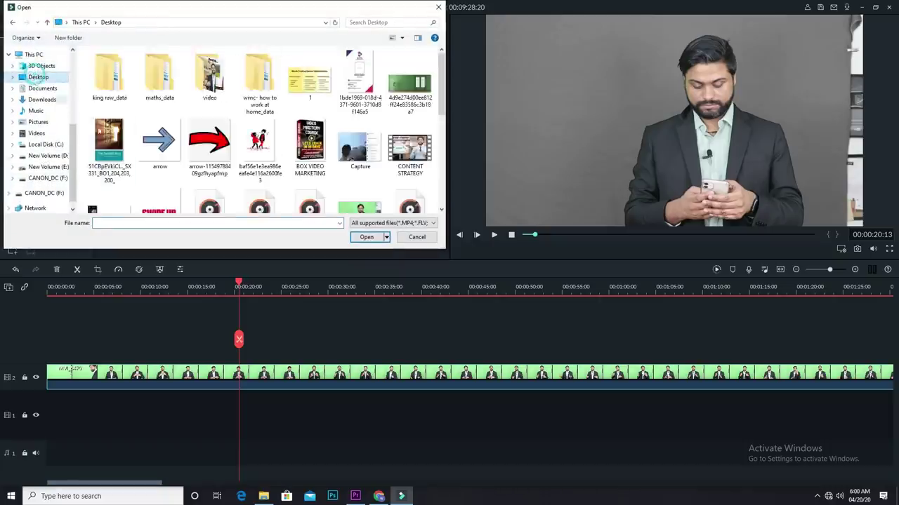
pyautogui.scroll(-5, 260, 141)
pyautogui.doubleClick(410, 112)
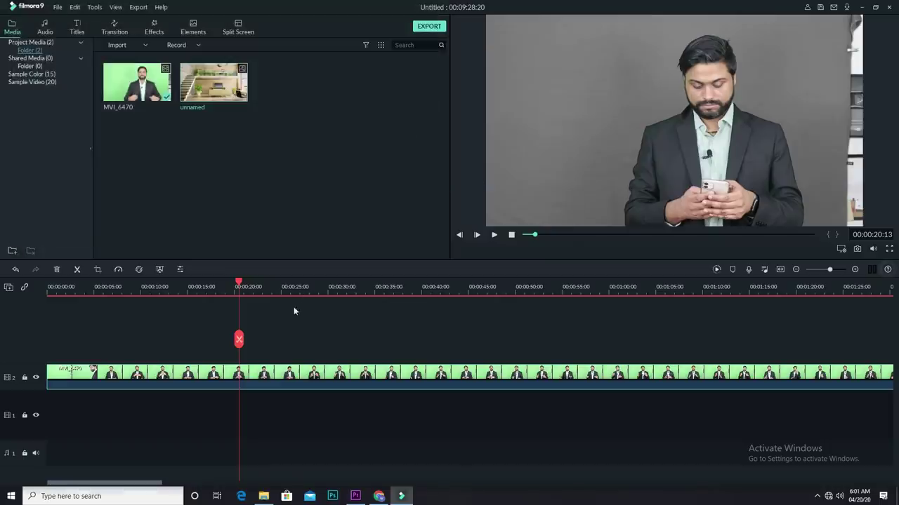
pyautogui.moveTo(224, 91); pyautogui.dragTo(783, 415)
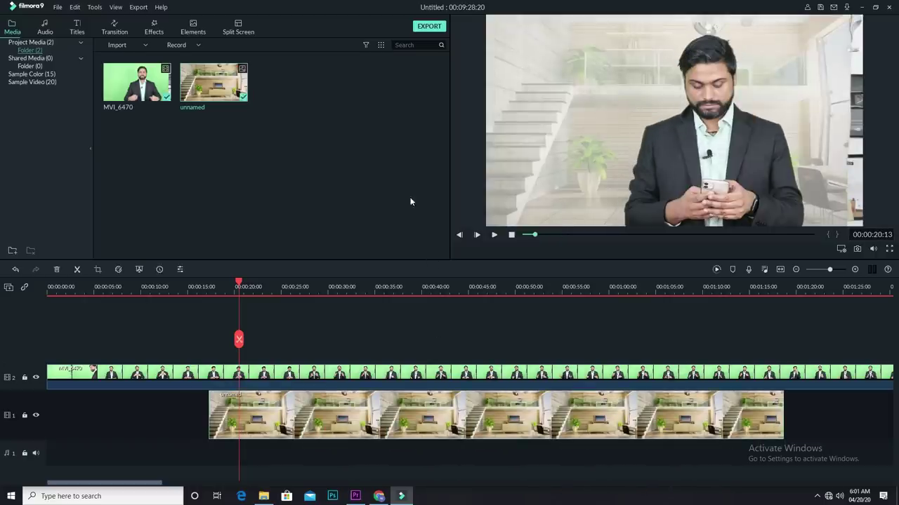
# Change the MVI_6470 clip's chroma key color to the light green sampled from its backdrop.
pyautogui.doubleClick(271, 377)
pyautogui.click(167, 107)
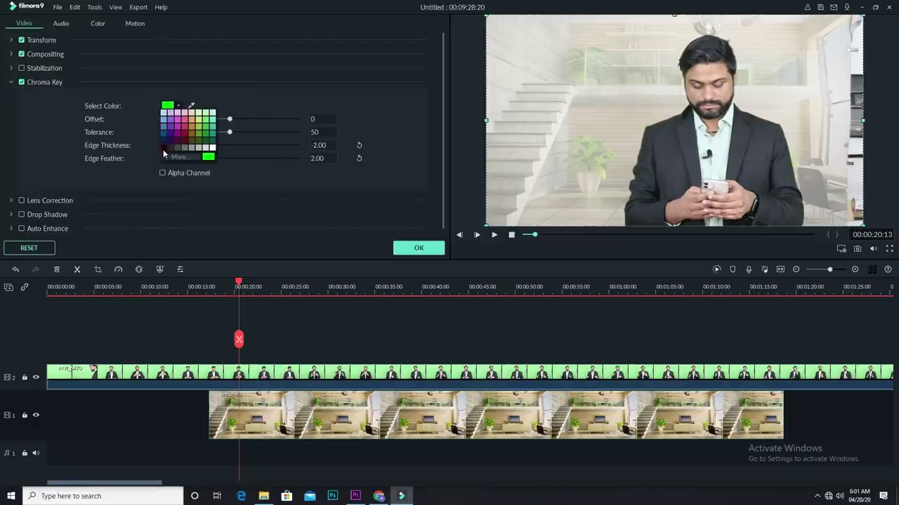
pyautogui.click(163, 149)
pyautogui.click(191, 106)
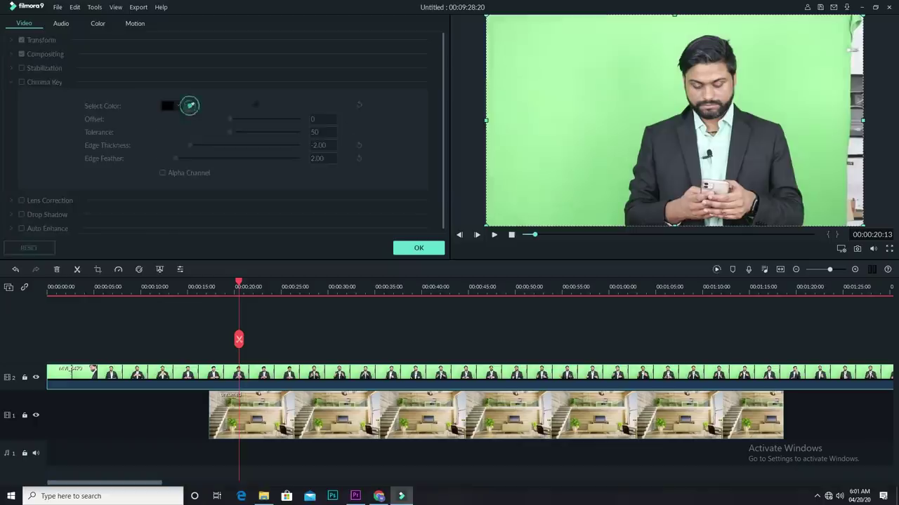
pyautogui.click(548, 97)
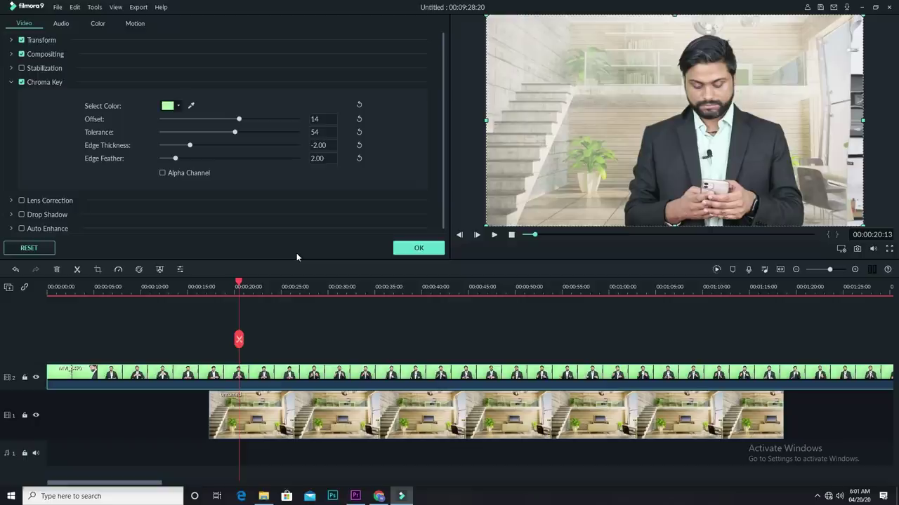
# Set the chroma key tolerance to 51 and the offset to 26, playing the clip to judge the result.
pyautogui.click(234, 133)
pyautogui.moveTo(235, 133)
pyautogui.mouseDown()
pyautogui.moveTo(245, 133)
pyautogui.moveTo(232, 137)
pyautogui.mouseUp()
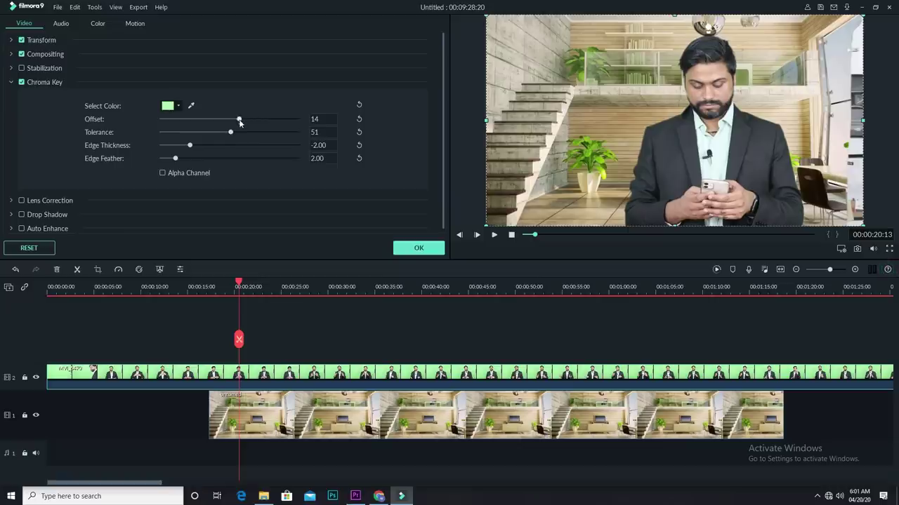
pyautogui.moveTo(241, 120); pyautogui.dragTo(288, 125)
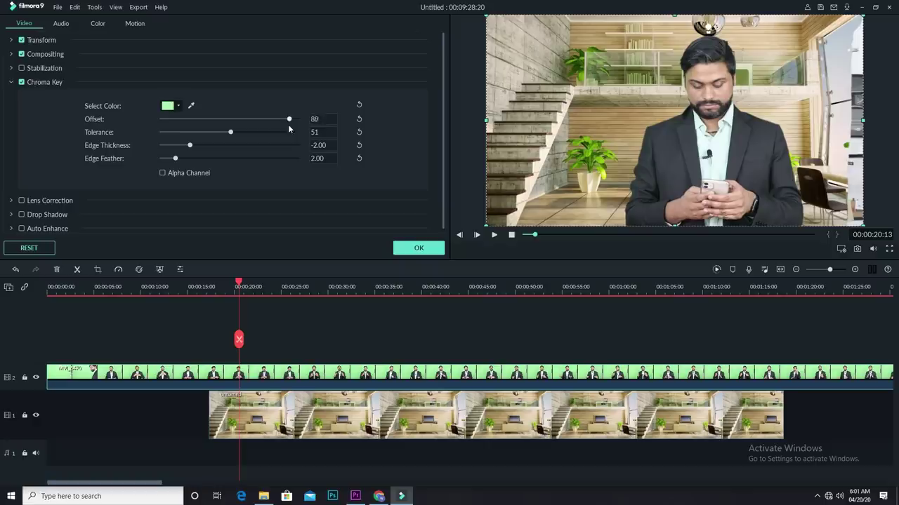
pyautogui.click(247, 291)
pyautogui.press('space')
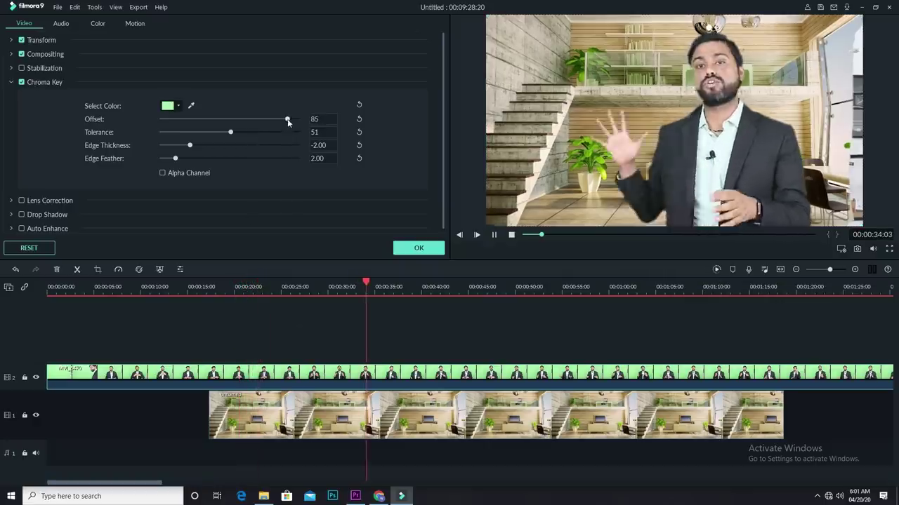
pyautogui.moveTo(287, 121); pyautogui.dragTo(248, 135)
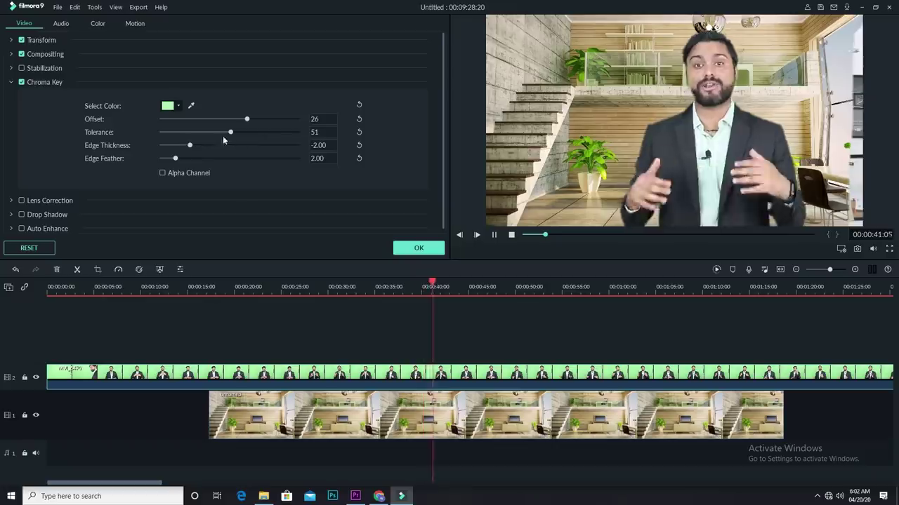
# Set the chroma key edge thickness to 0.26 and edge feather to 2.14, and accept the settings.
pyautogui.moveTo(189, 146); pyautogui.dragTo(248, 160)
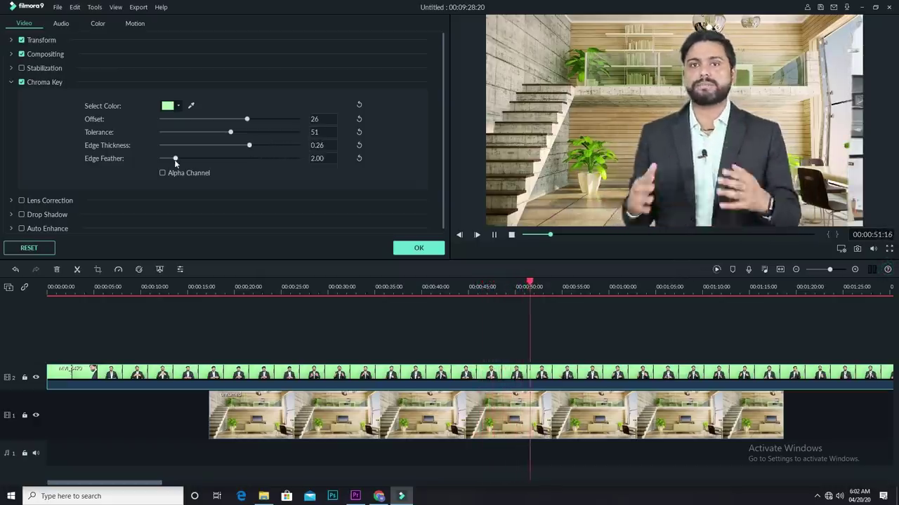
pyautogui.moveTo(176, 158)
pyautogui.mouseDown()
pyautogui.moveTo(287, 167)
pyautogui.moveTo(176, 176)
pyautogui.mouseUp()
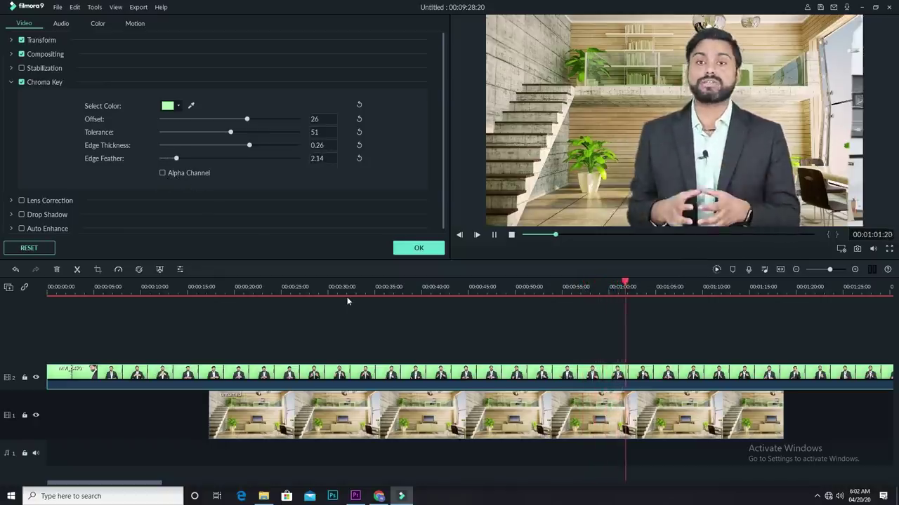
pyautogui.click(417, 250)
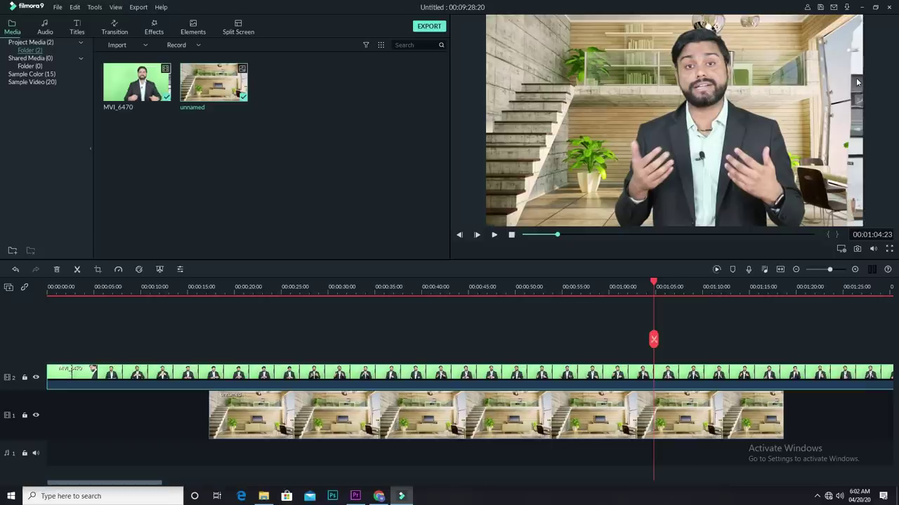
# Crop the unkeyed strip off the right side of MVI_6470, using a custom ratio of about 1767 x 1080.
pyautogui.rightClick(360, 372)
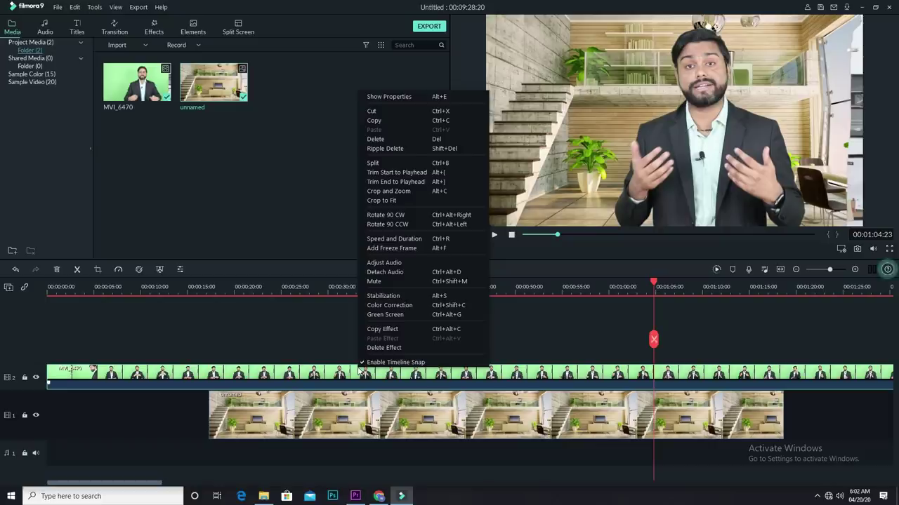
pyautogui.click(388, 191)
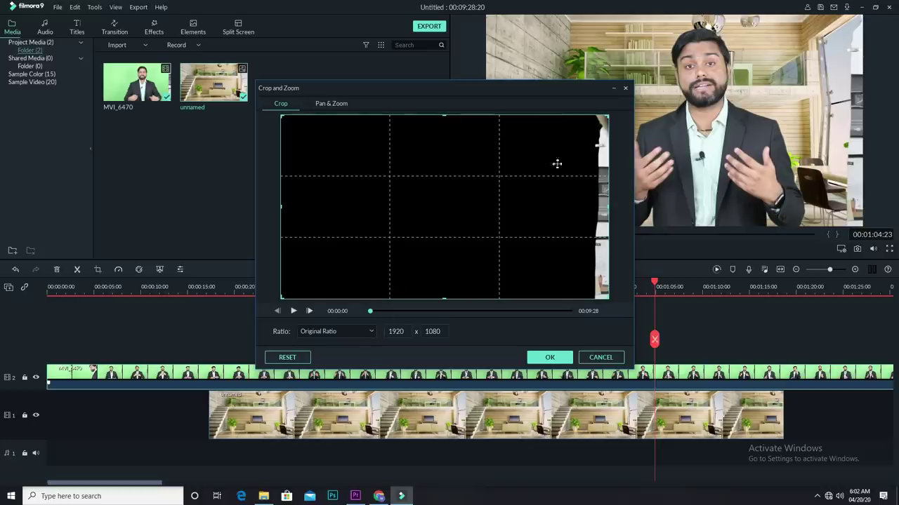
pyautogui.moveTo(609, 114)
pyautogui.mouseDown()
pyautogui.moveTo(596, 118)
pyautogui.moveTo(608, 114)
pyautogui.mouseUp()
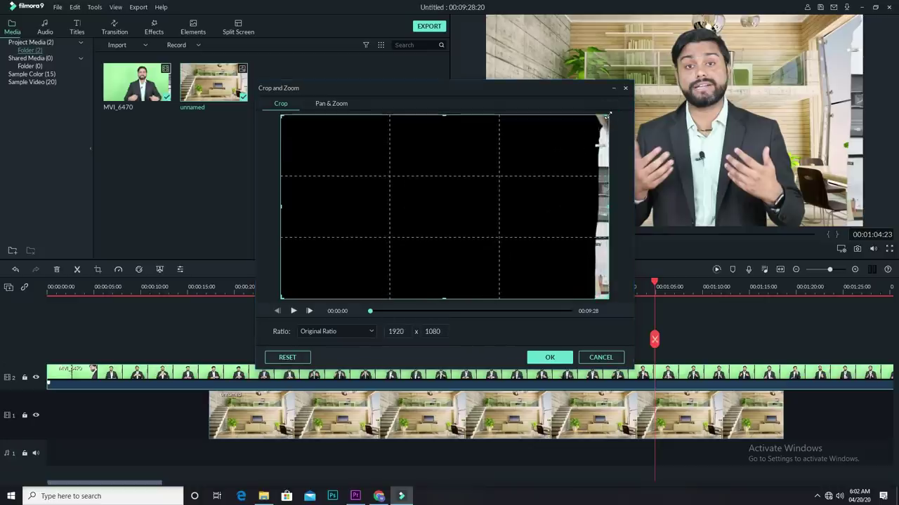
pyautogui.click(337, 333)
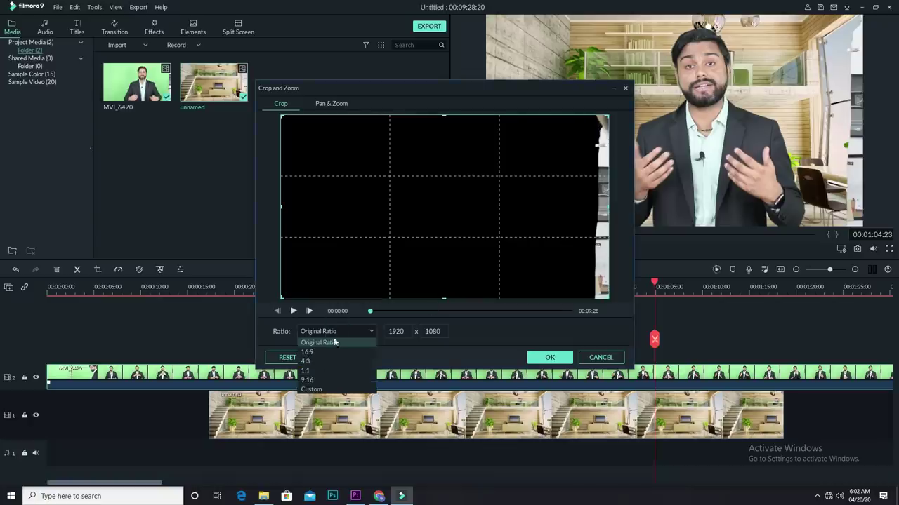
pyautogui.click(316, 390)
pyautogui.moveTo(608, 117); pyautogui.dragTo(583, 114)
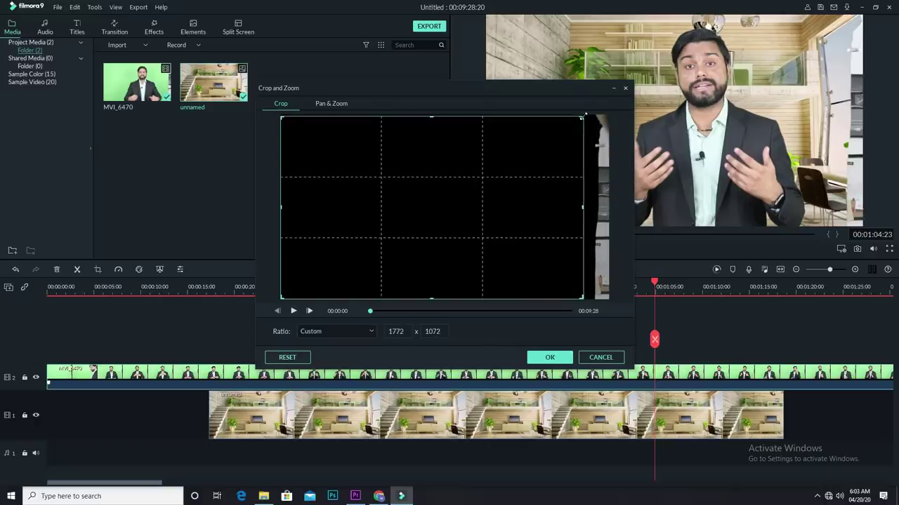
pyautogui.click(542, 358)
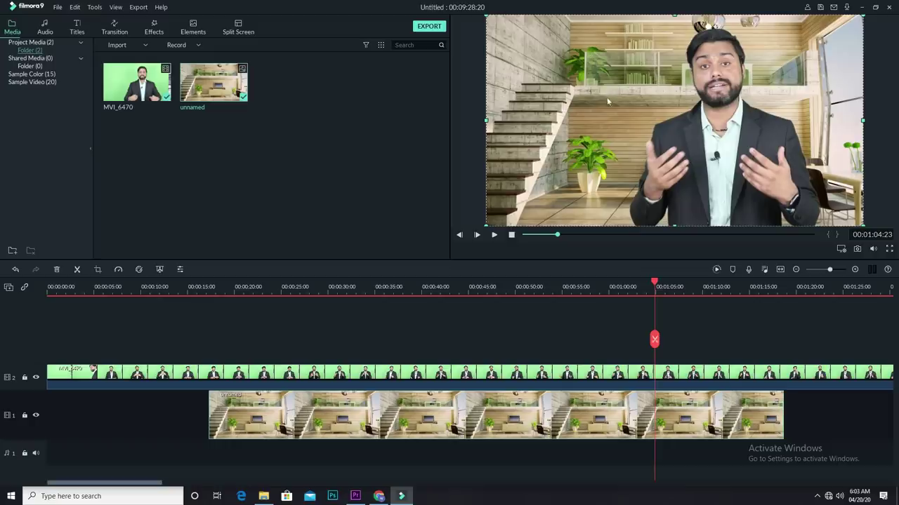
# Crop the left side of MVI_6470 to a custom ratio of about 1589 x 1080, checking the framing near the clip's end.
pyautogui.rightClick(474, 372)
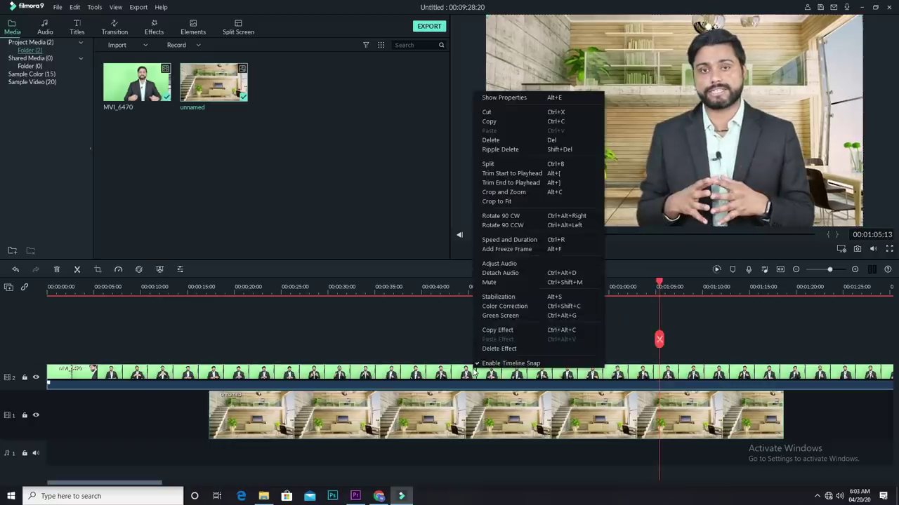
pyautogui.click(496, 194)
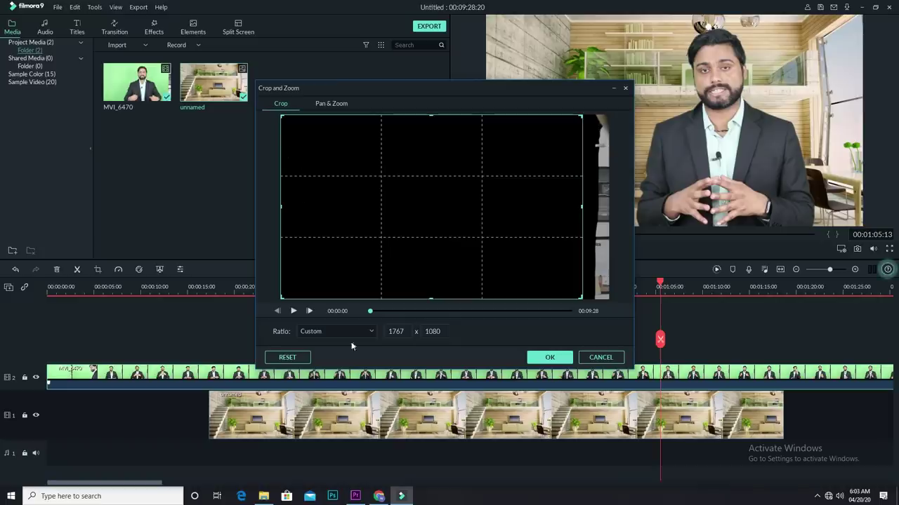
pyautogui.moveTo(281, 117); pyautogui.dragTo(312, 118)
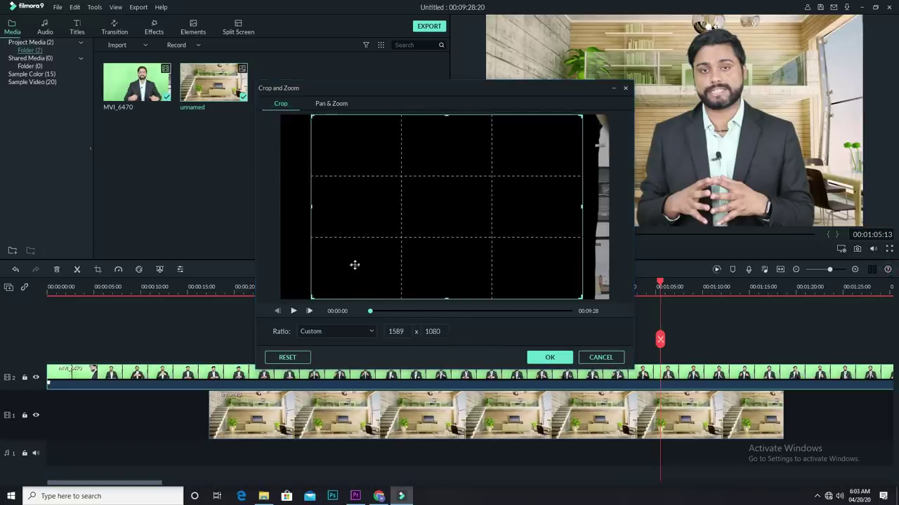
pyautogui.click(292, 311)
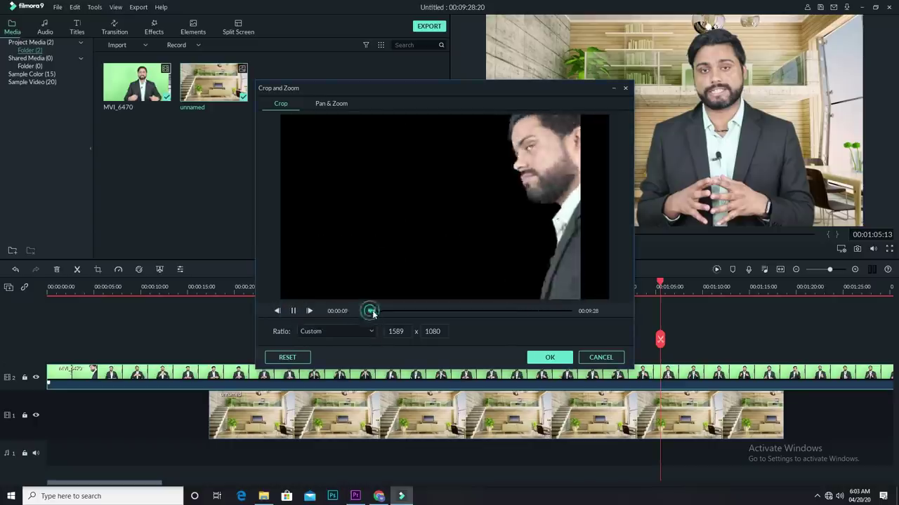
pyautogui.moveTo(369, 314); pyautogui.dragTo(563, 310)
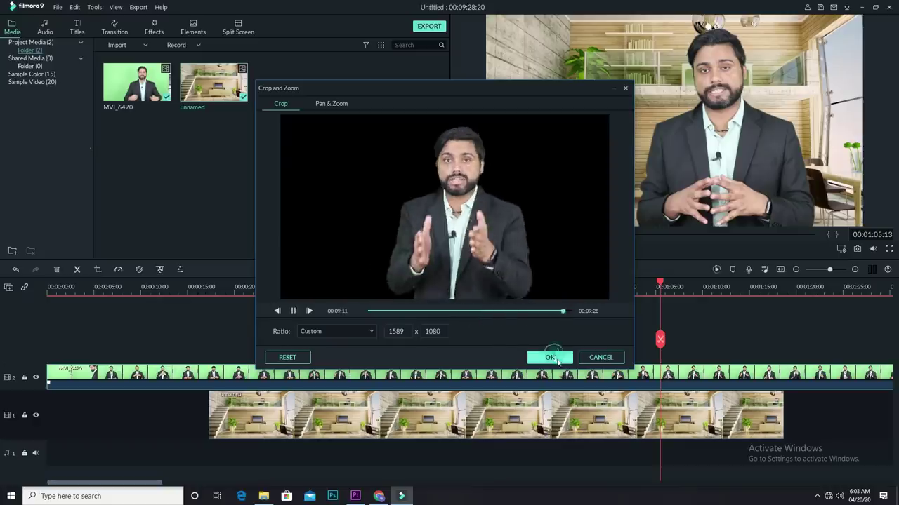
pyautogui.click(550, 357)
# Play the timeline from around the 44-second mark to review the presenter over the room background.
pyautogui.moveTo(660, 284); pyautogui.dragTo(462, 322)
pyautogui.press('space')
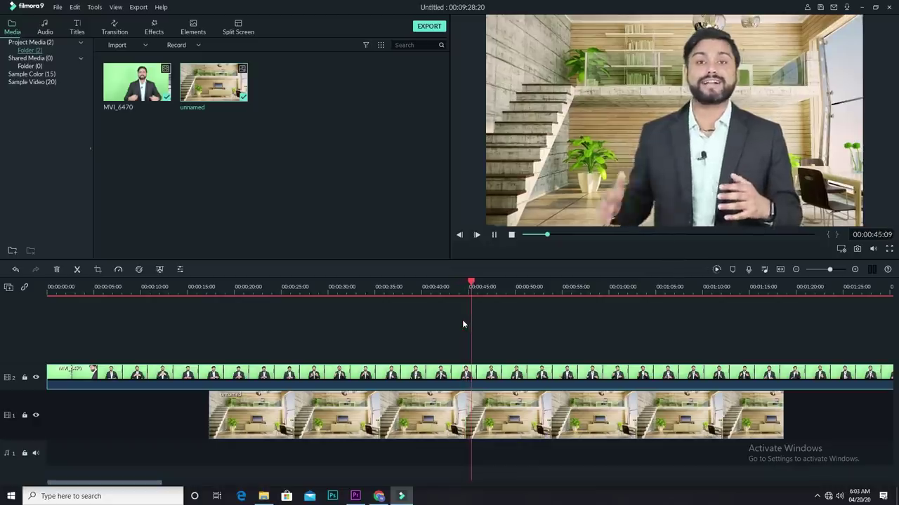
pyautogui.press('space')
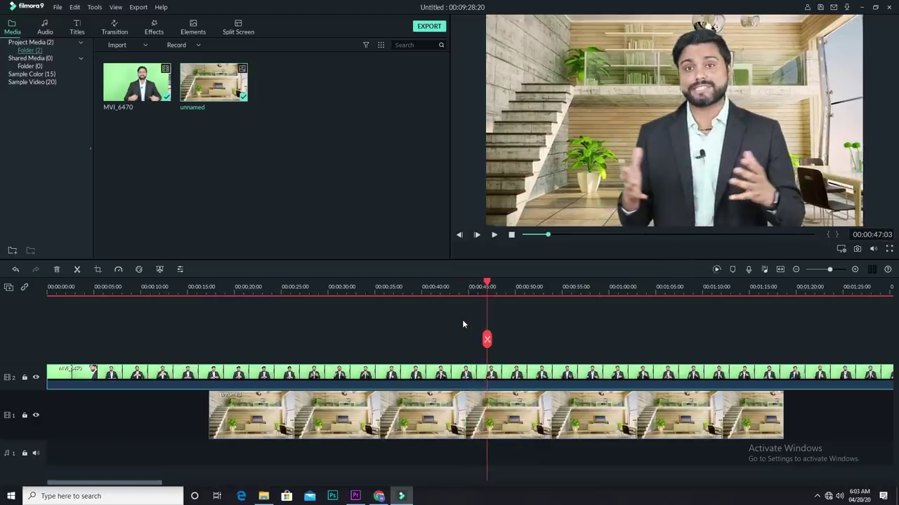
# Try to export the project to the desktop as an MP4 named My Video, and abandon the render.
pyautogui.click(429, 26)
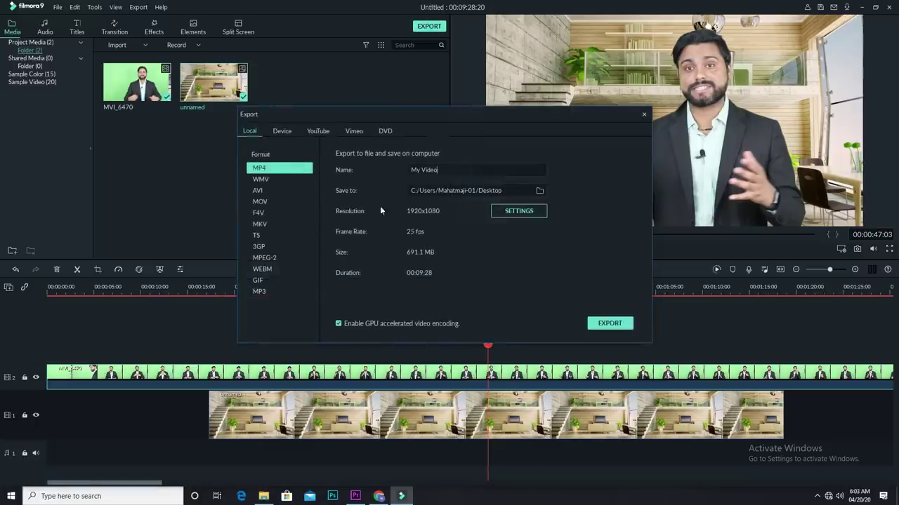
pyautogui.click(602, 324)
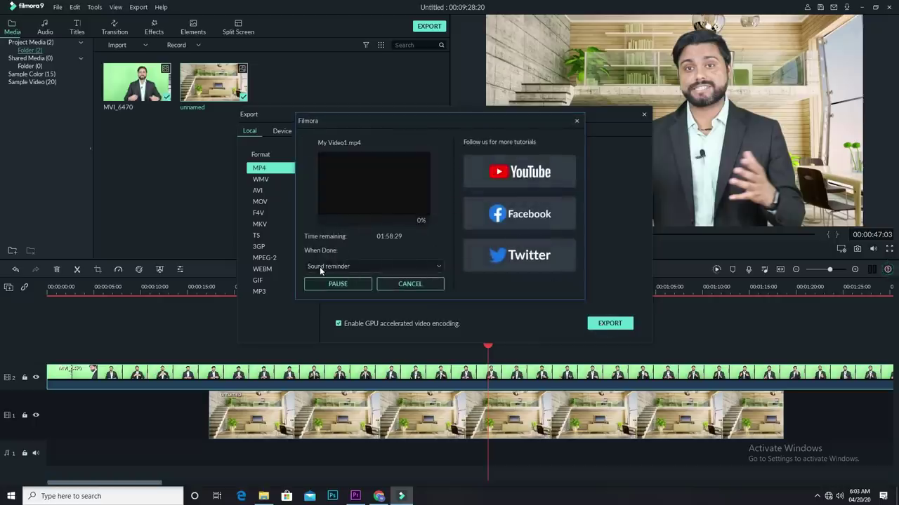
pyautogui.click(576, 124)
pyautogui.click(483, 213)
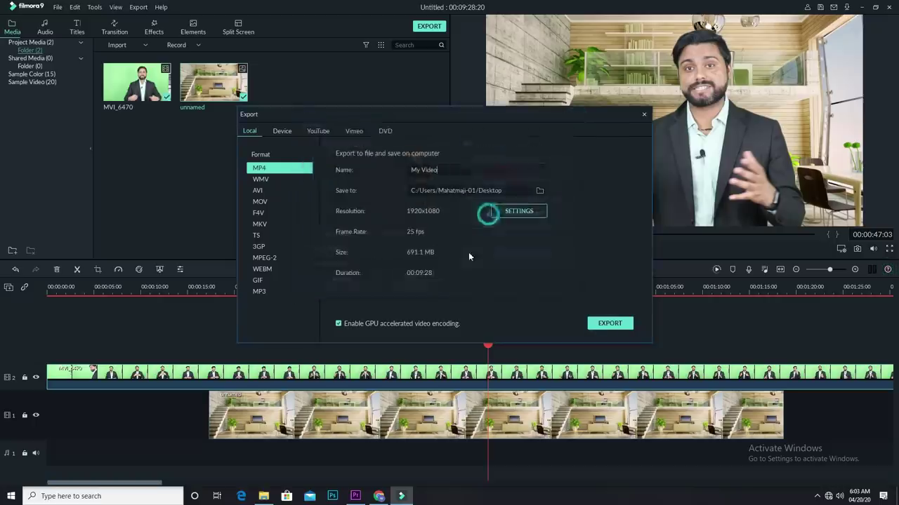
pyautogui.click(643, 114)
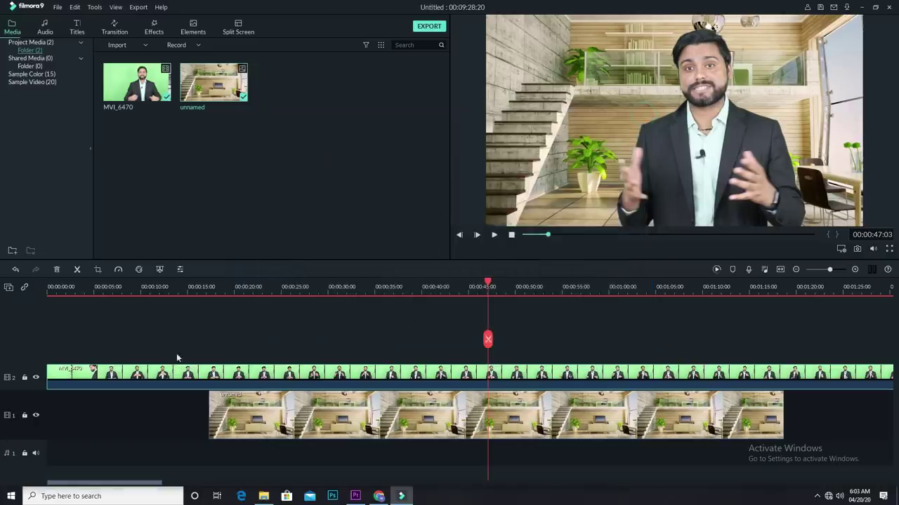
# Preview the composite at about 12 seconds and at 28 seconds on the timeline.
pyautogui.click(161, 295)
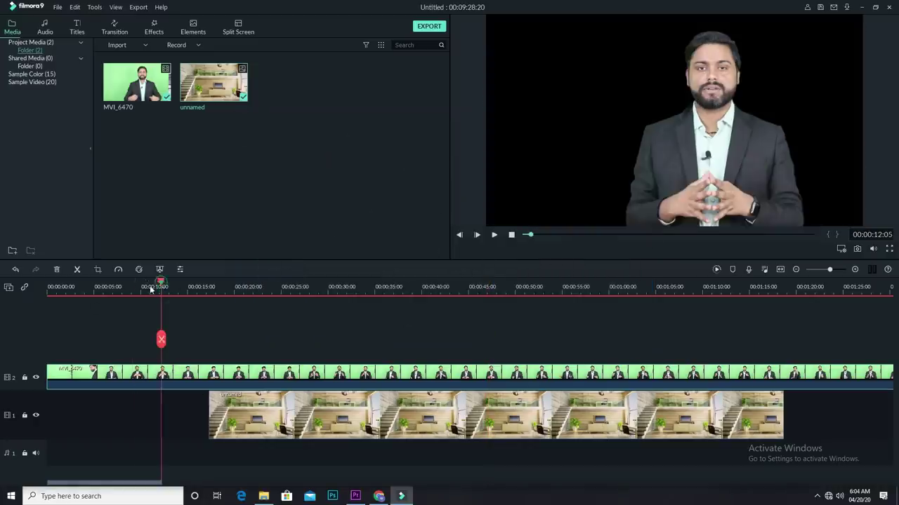
pyautogui.press('Home')
pyautogui.click(309, 338)
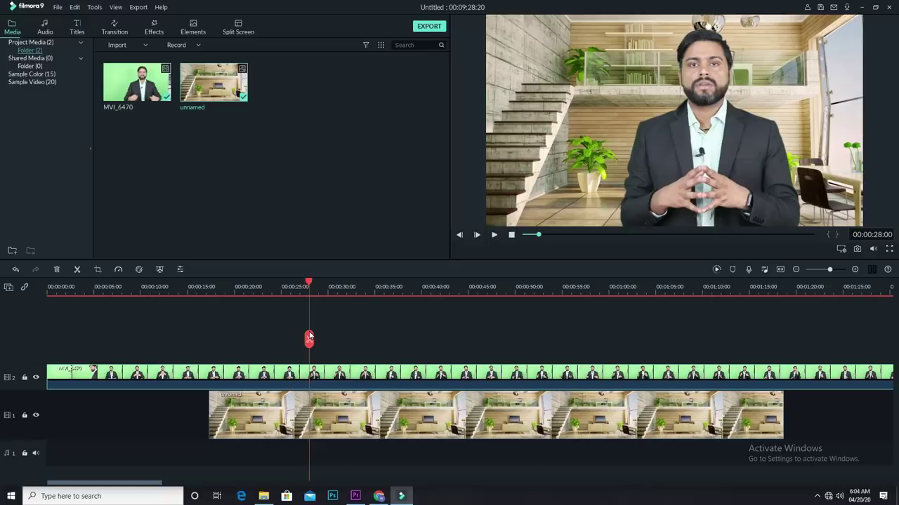